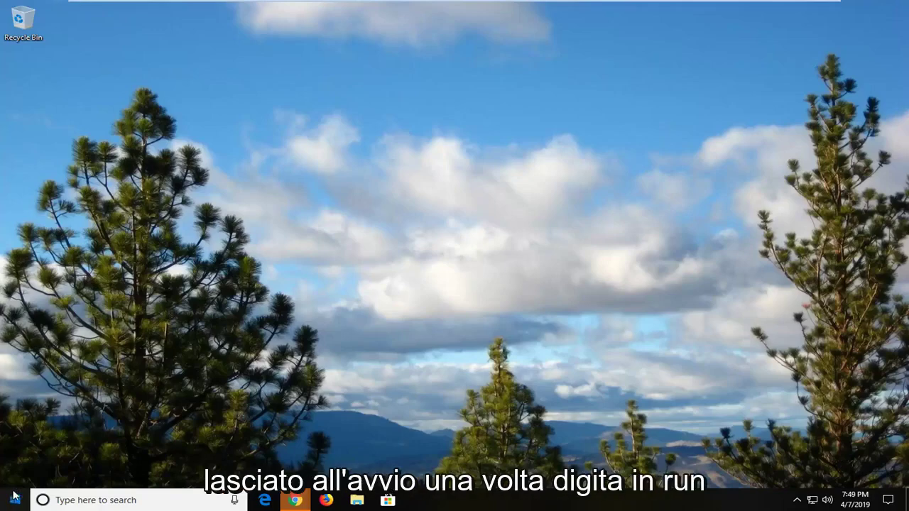
Search 'run' from the Start menu and launch the Run desktop app.
click(11, 501)
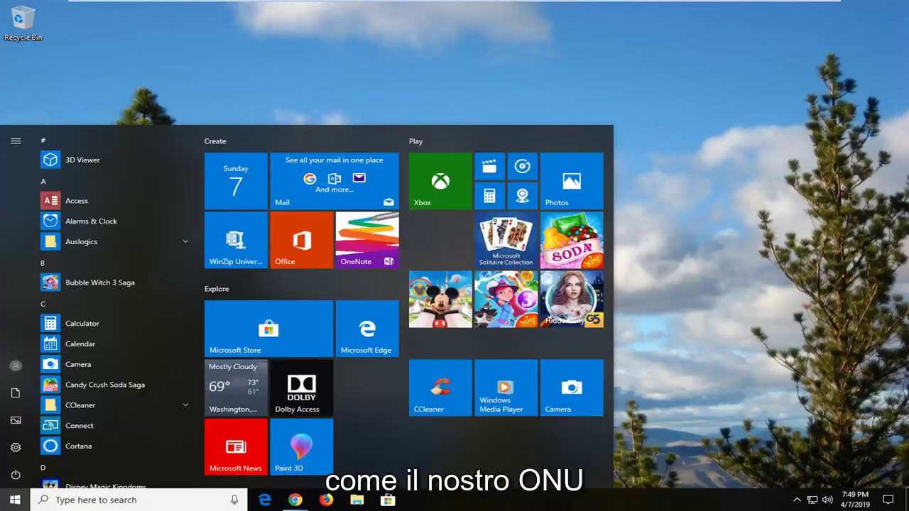
text(r)
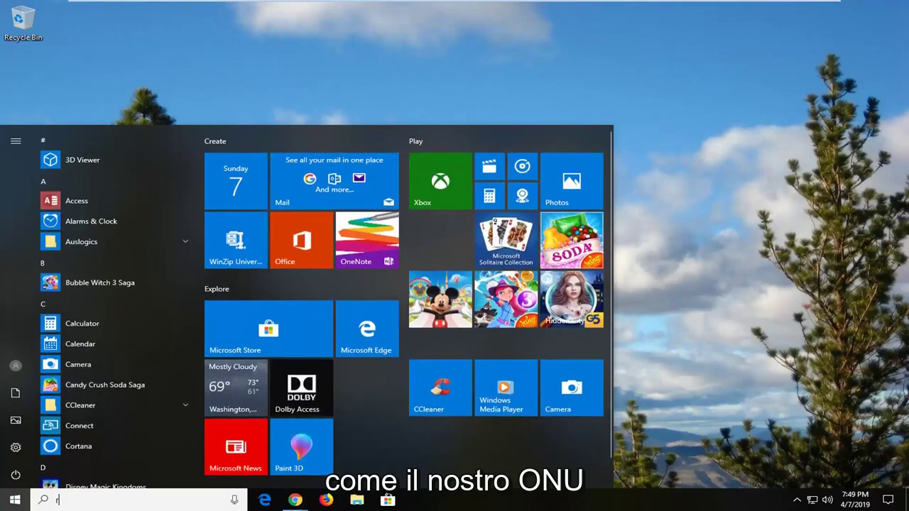
text(un)
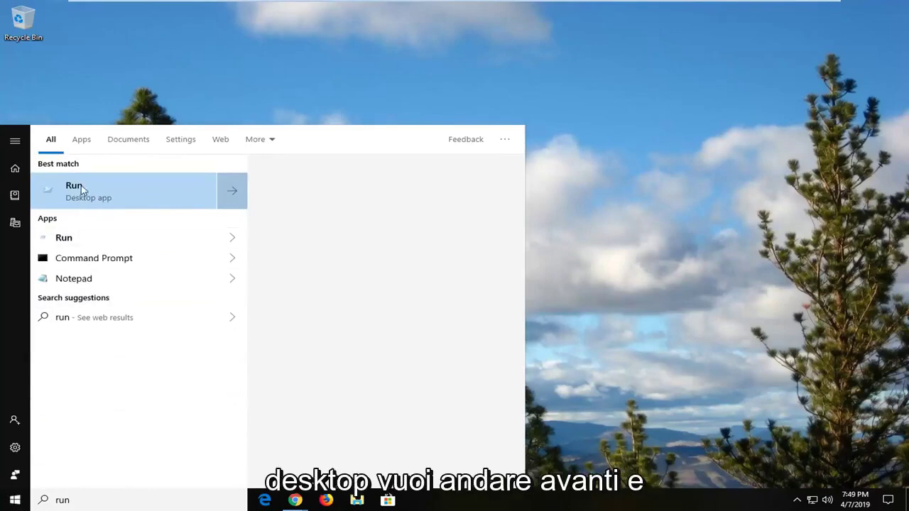
click(84, 190)
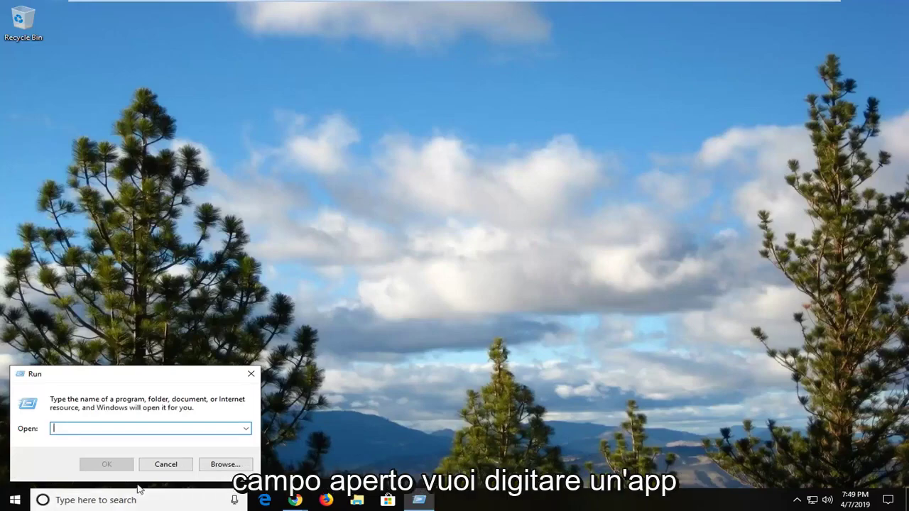
Run appwiz.cpl to view Programs and Features, then close the window.
text(app)
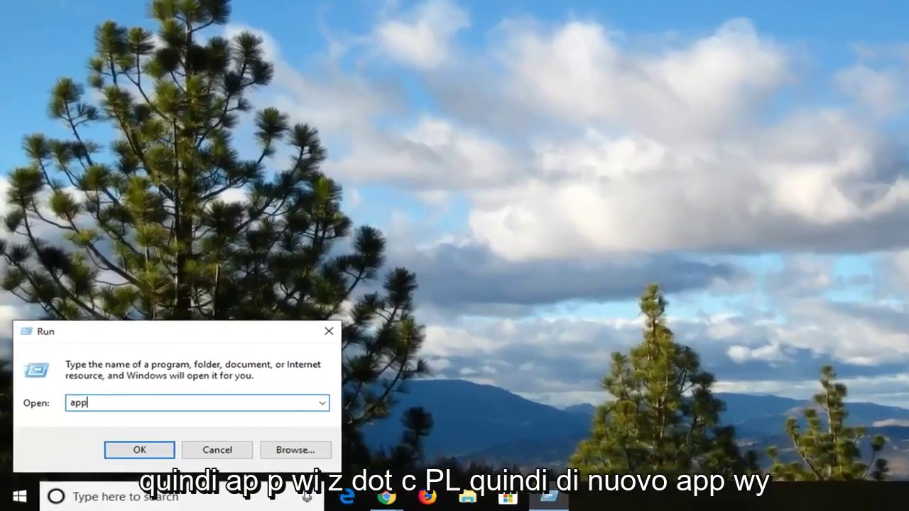
text(w)
text(i)
text(z.)
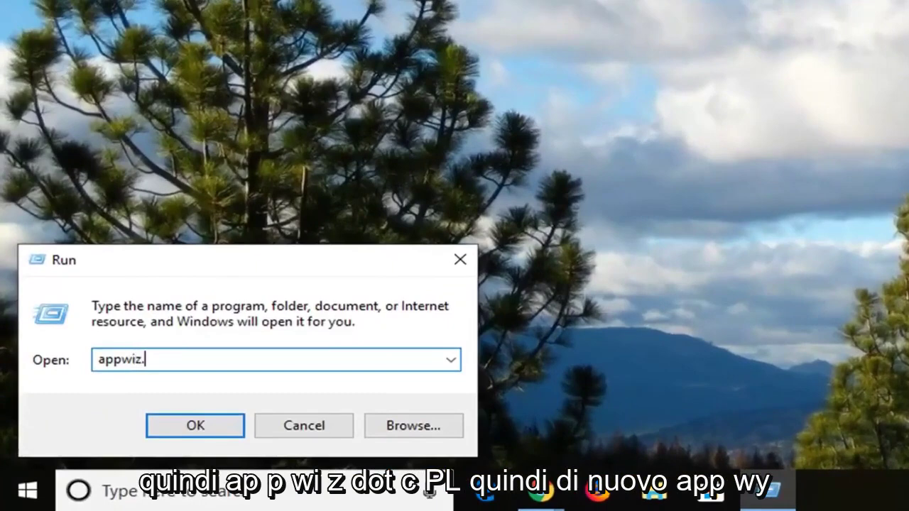
text(cpl)
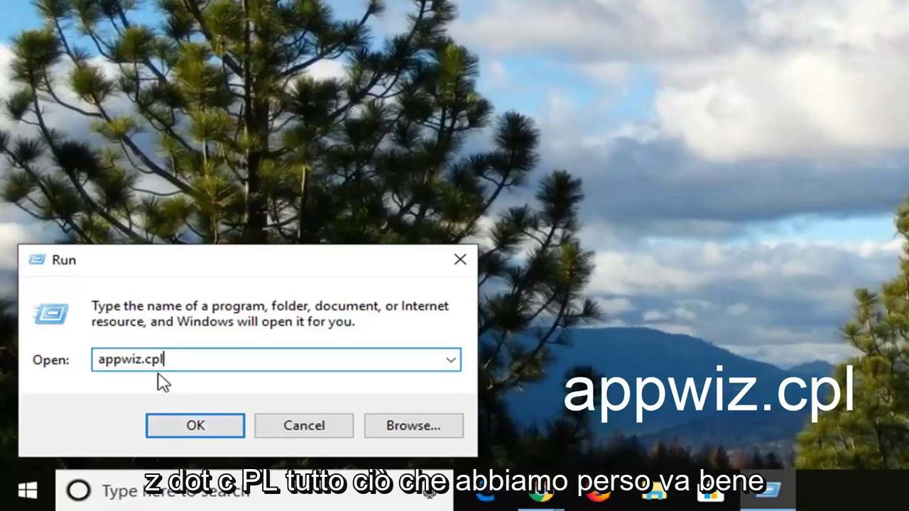
click(198, 429)
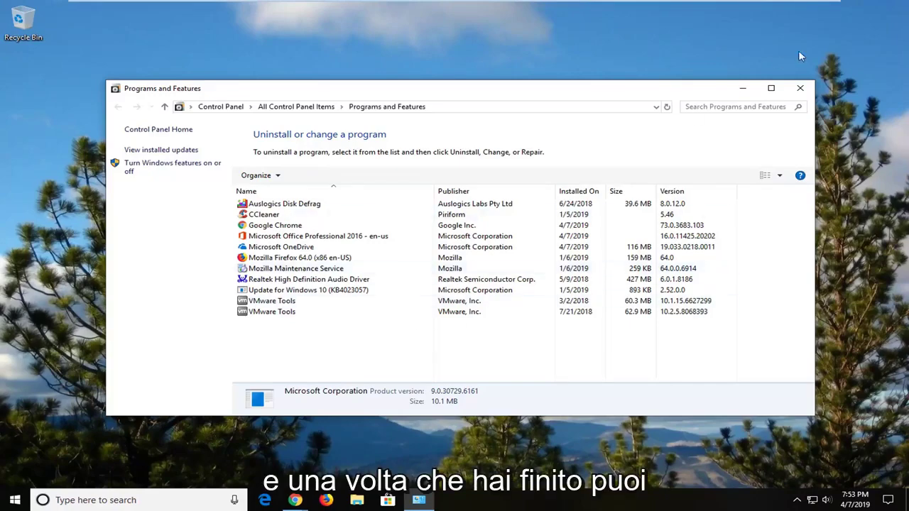
click(800, 88)
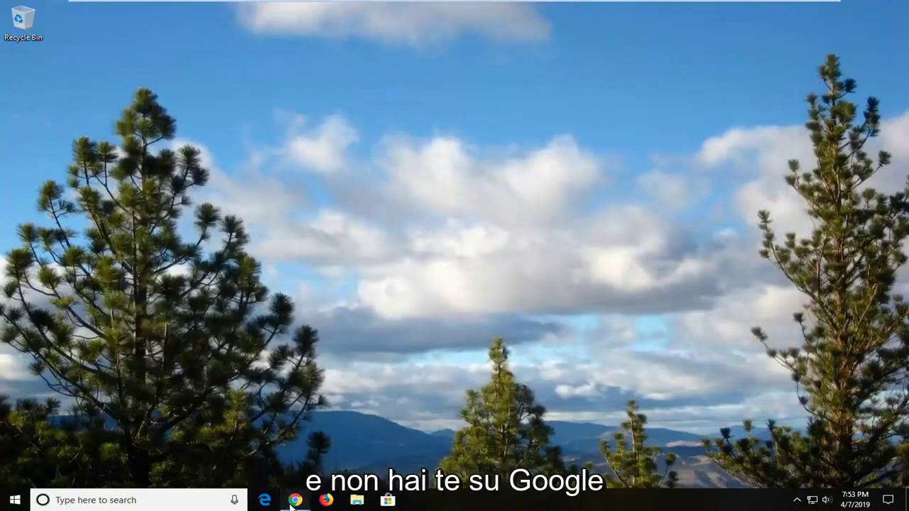
Open Chrome and load the google.com home page.
mouse_move(295, 500)
click(271, 437)
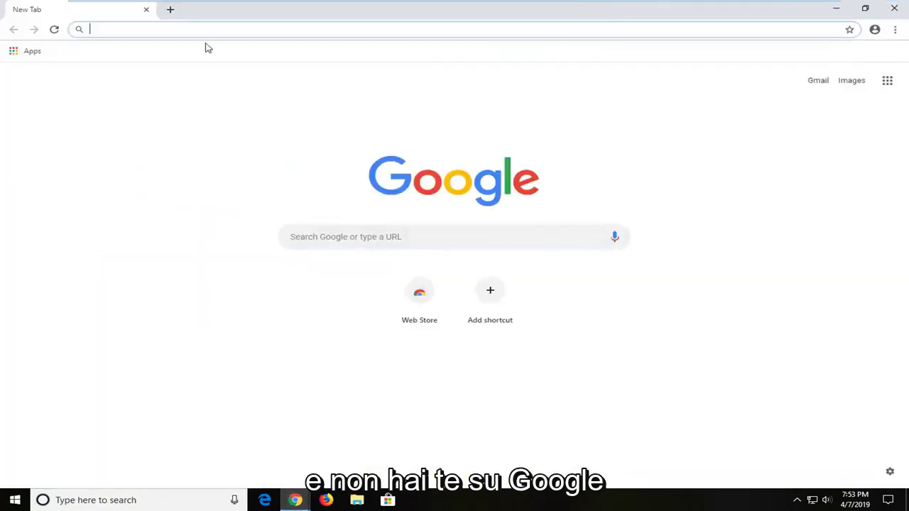
text(google.co)
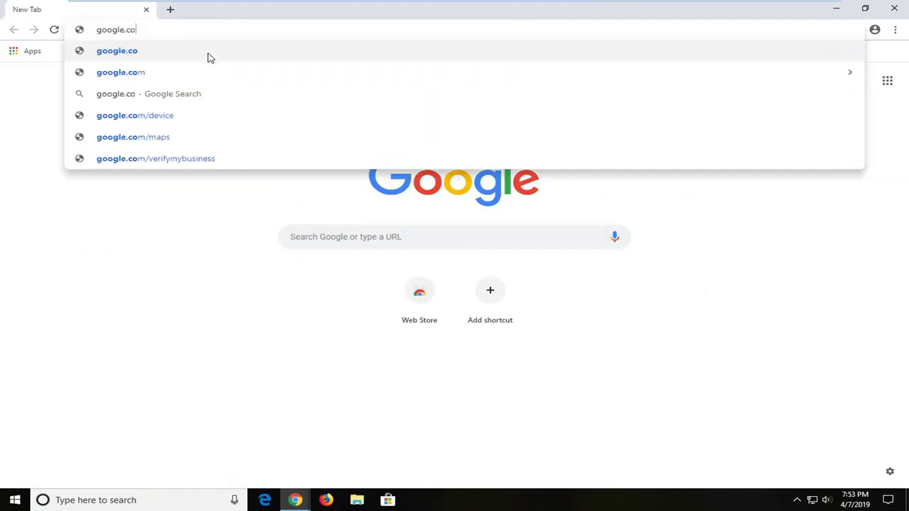
text(m)
key(Return)
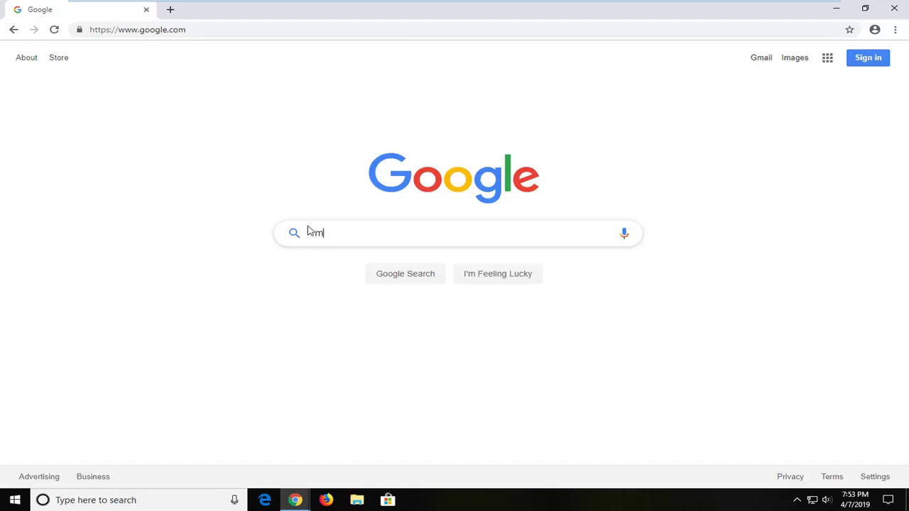
Google search for 'microsoft visual c++ 2015'.
text(icrosoft visia)
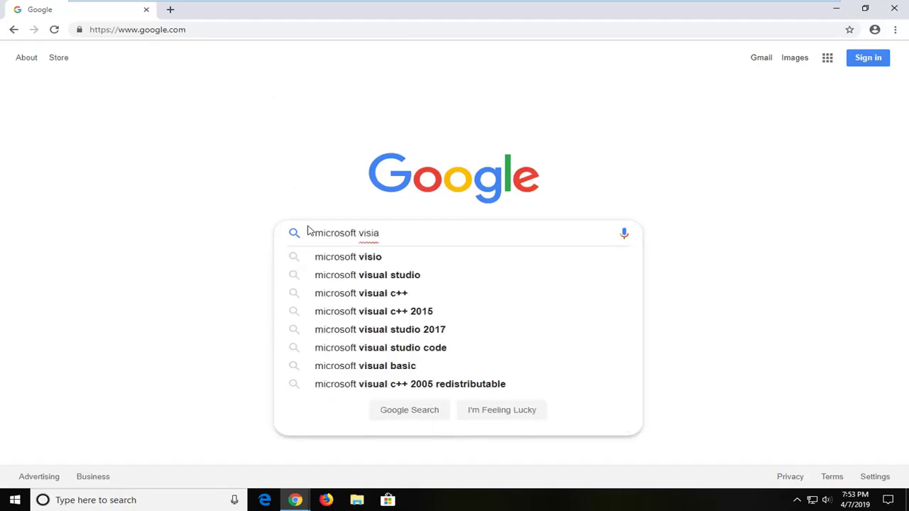
key(BackSpace)
key(BackSpace)
text(ual c++ 21)
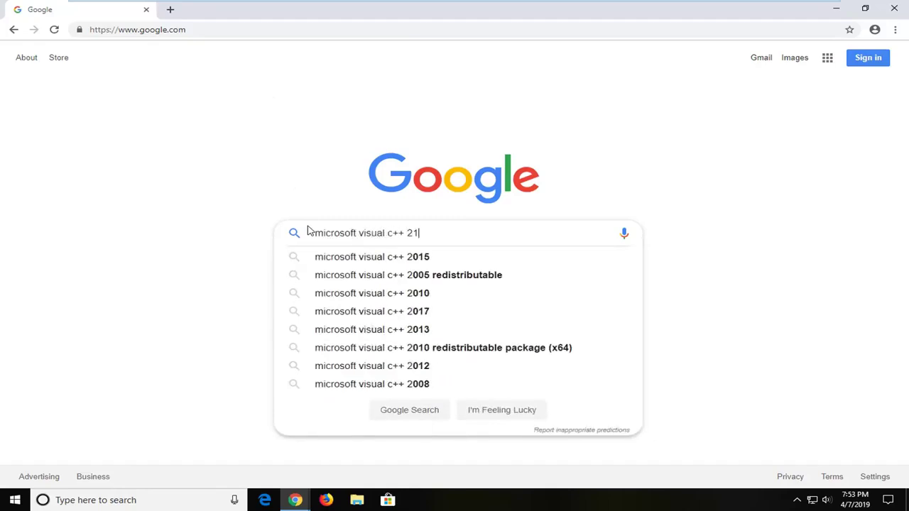
key(BackSpace)
text(015)
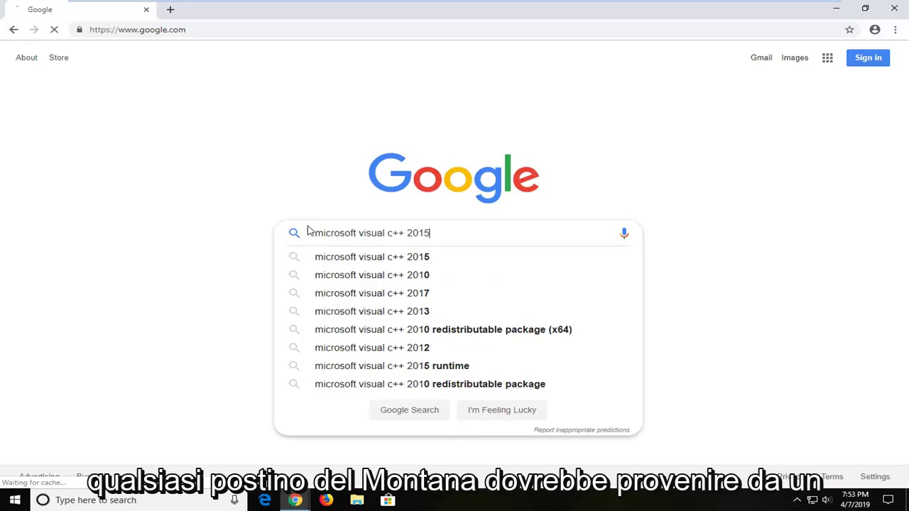
key(Return)
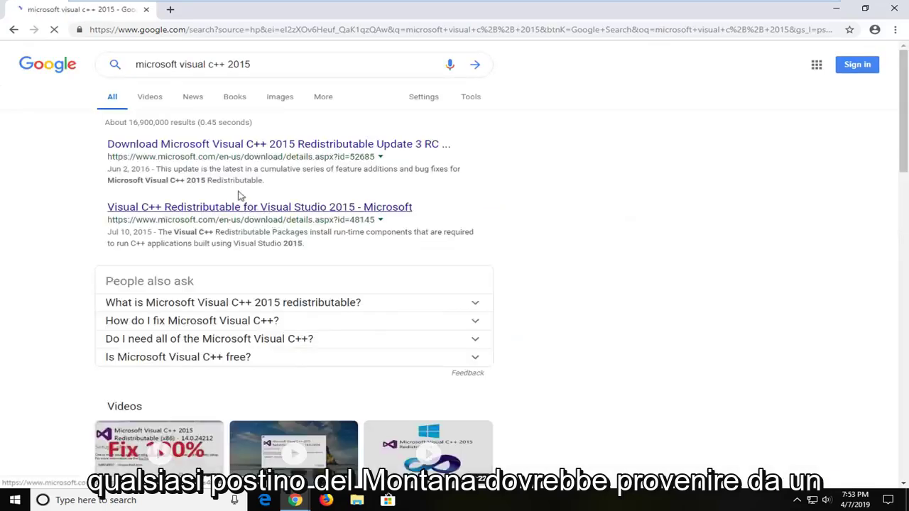
Open the Visual C++ 2015 Redistributable Update 3 RC download page and scroll down.
click(149, 145)
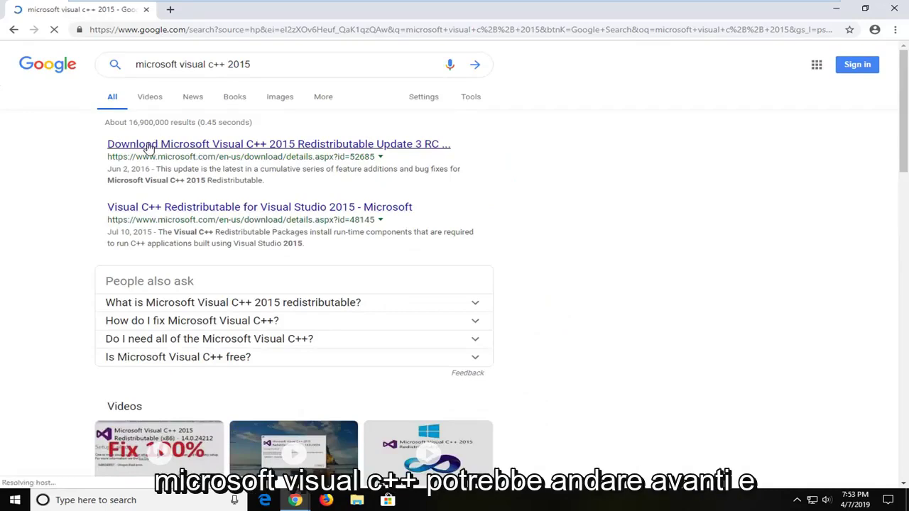
click(252, 149)
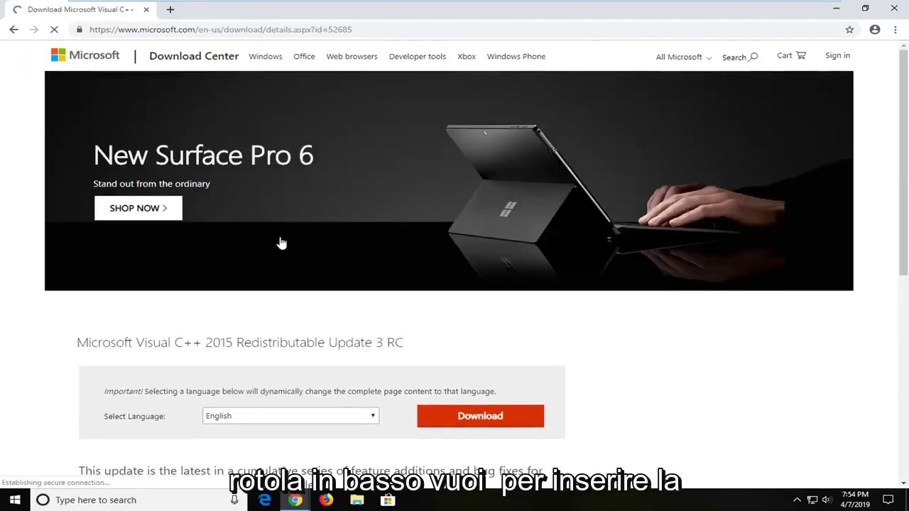
scroll(295, 305, down, 1)
scroll(295, 308, down, 1)
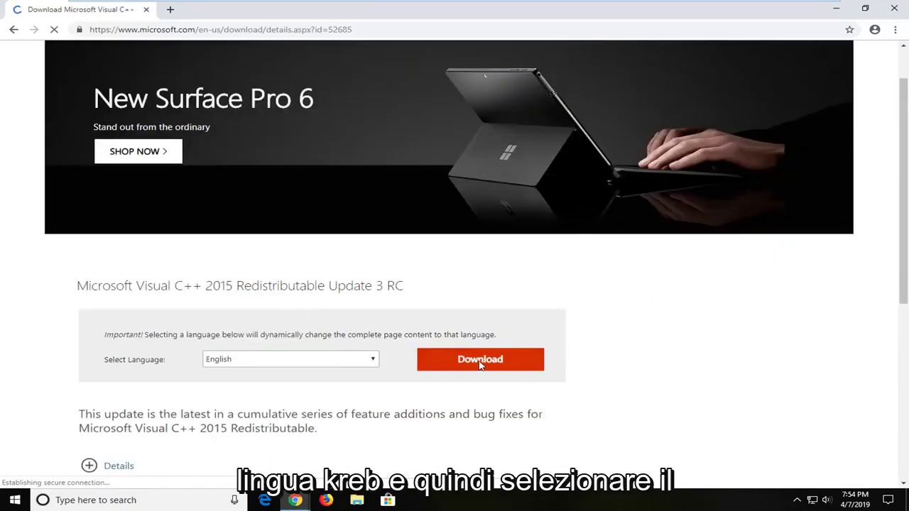
scroll(480, 365, down, 1)
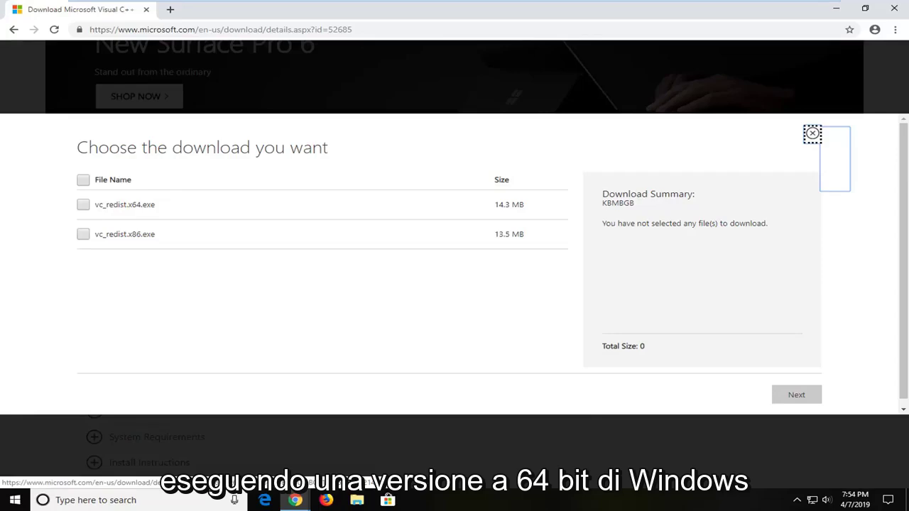
Select only vc_redist.x86.exe and proceed with Next to download it.
drag(128, 205, 162, 207)
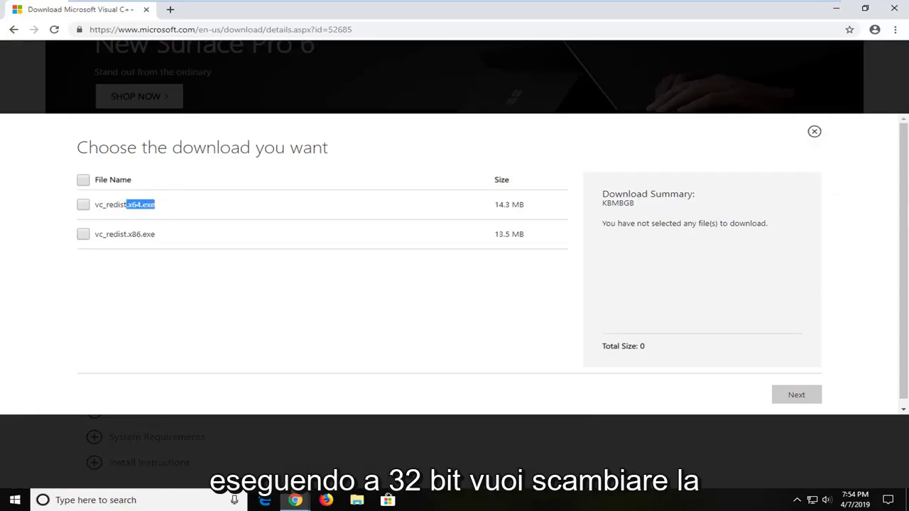
drag(128, 235, 157, 239)
click(157, 238)
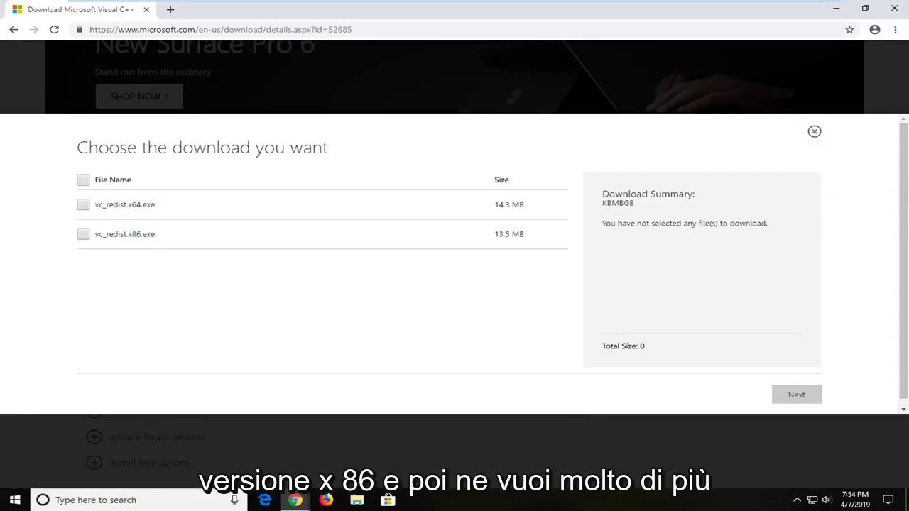
click(84, 235)
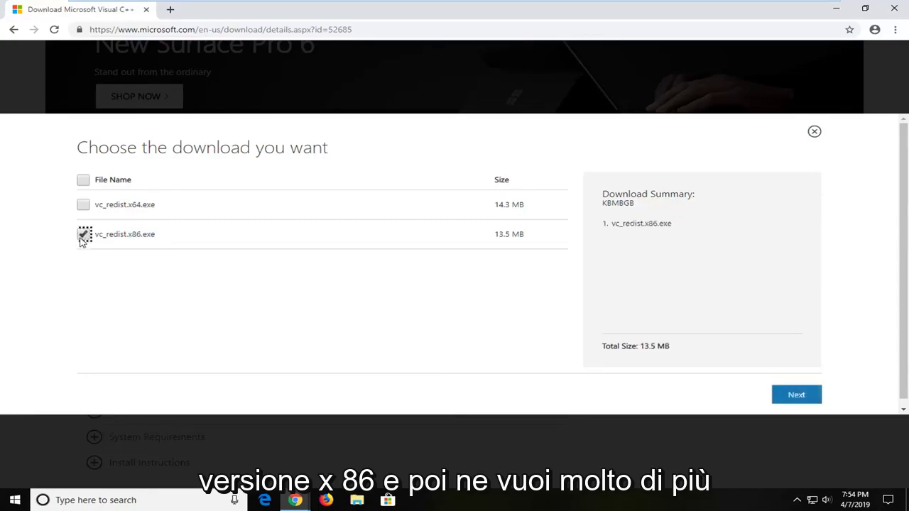
click(795, 397)
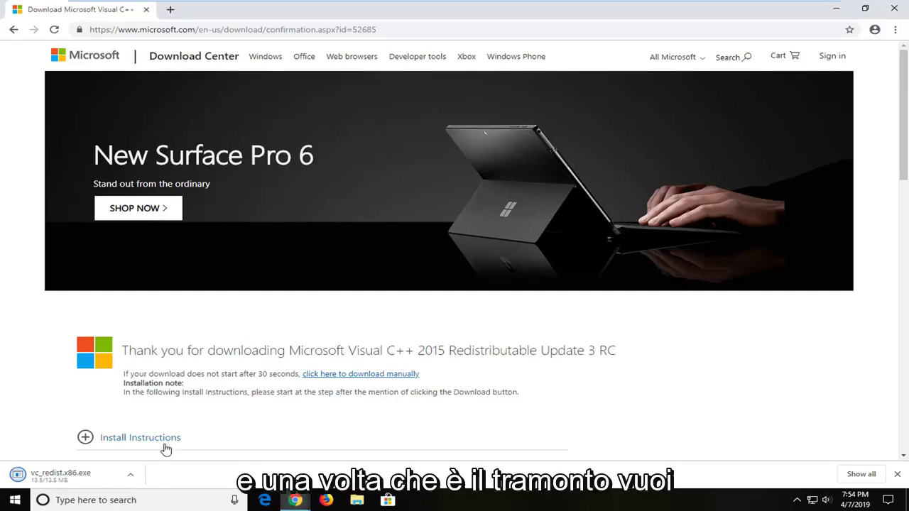
Launch the downloaded vc_redist.x86.exe and approve the User Account Control prompt.
click(45, 479)
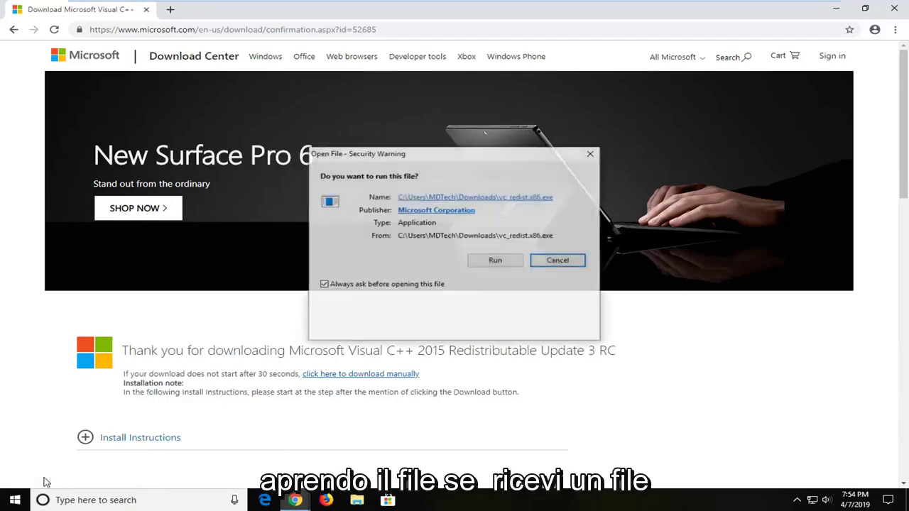
click(835, 9)
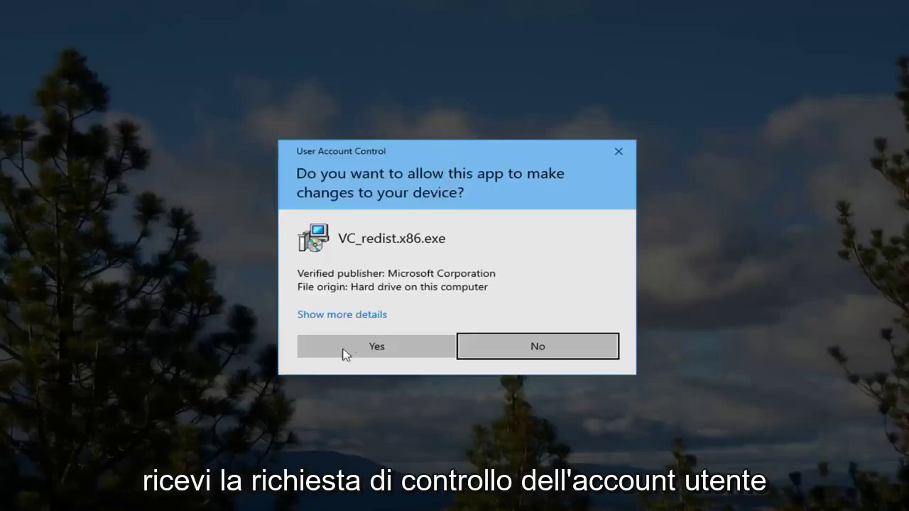
click(351, 353)
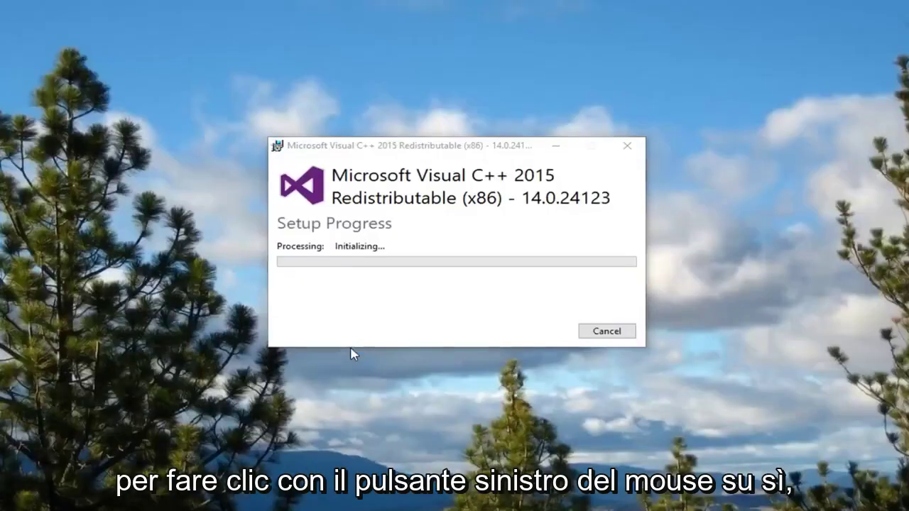